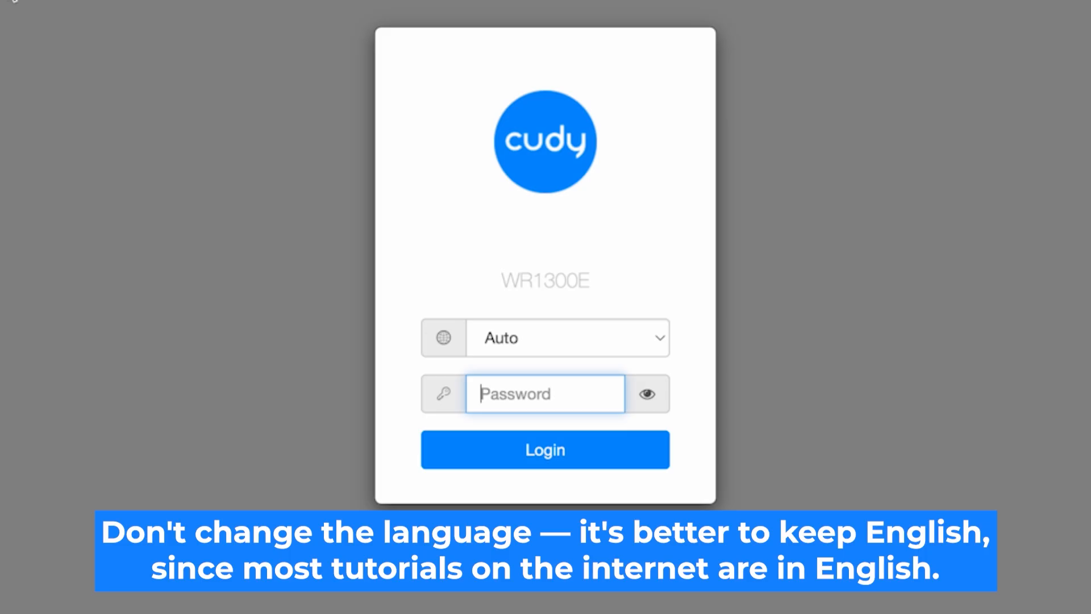
Step: Switch the interface language to English and log in with the default admin password
{"action": "left_click", "coordinate": [661, 339]}
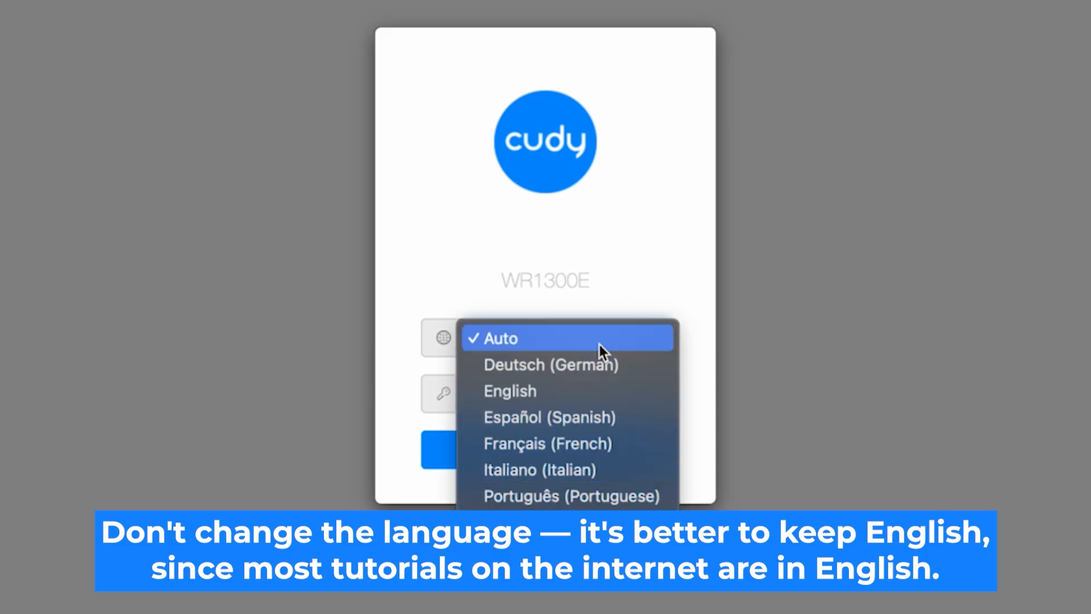
{"action": "left_click", "coordinate": [603, 391]}
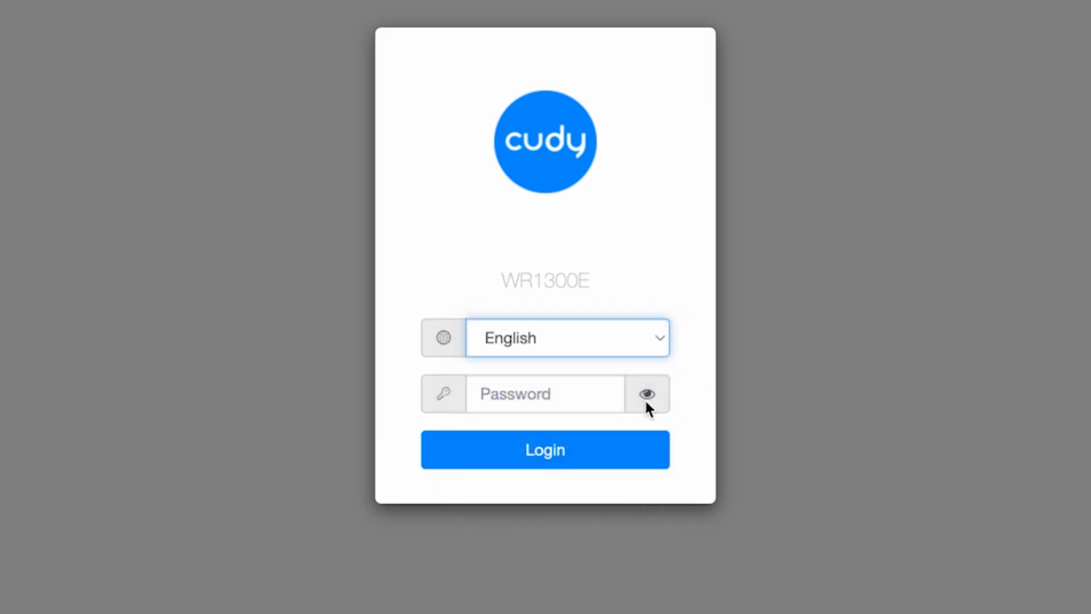
{"action": "left_click", "coordinate": [509, 397]}
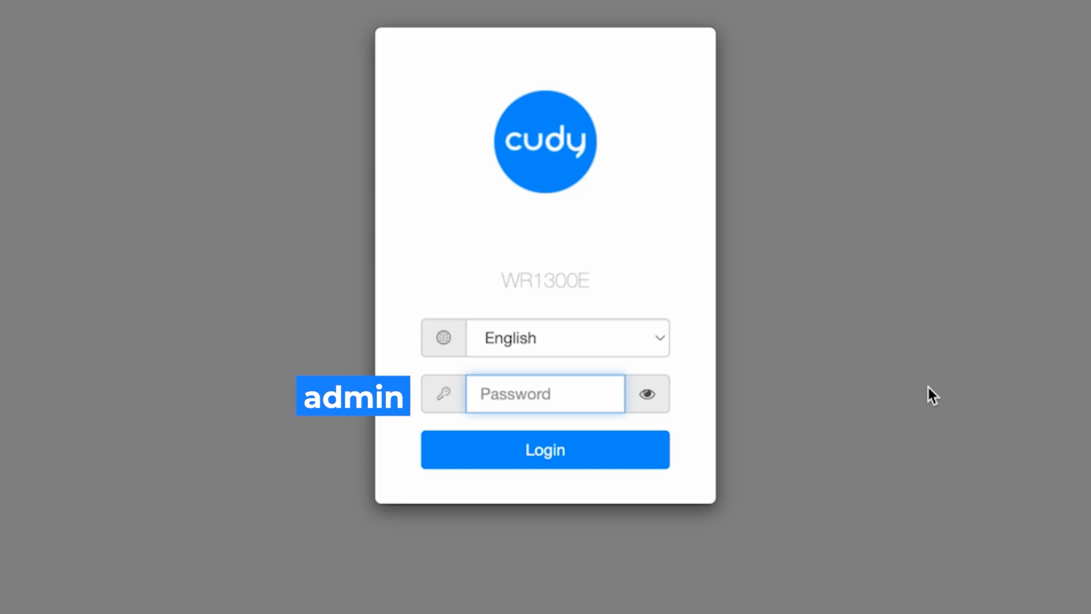
{"action": "type", "text": "admin"}
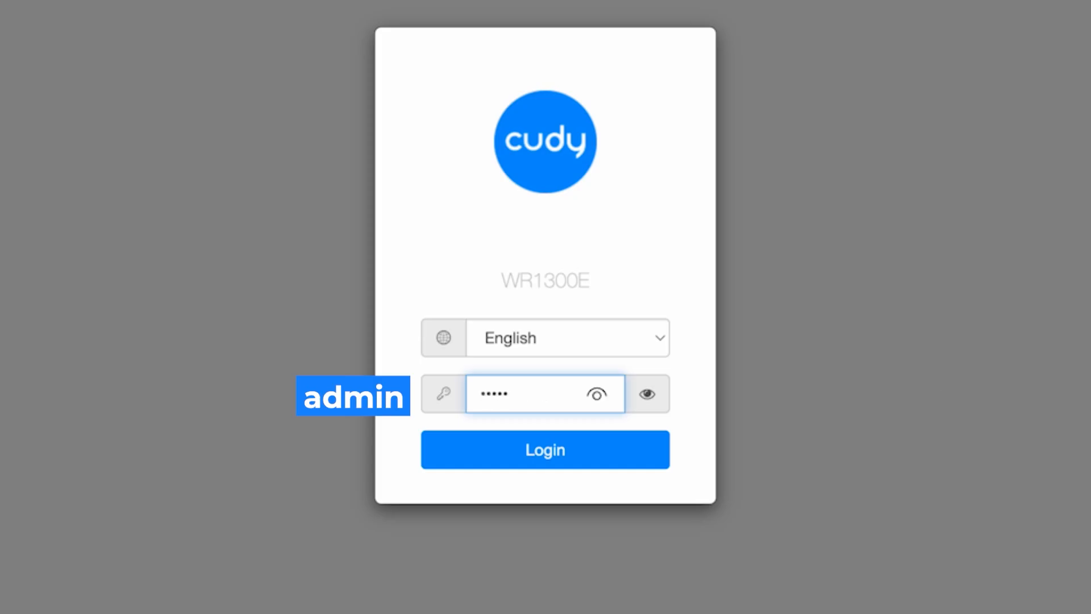
{"action": "left_click", "coordinate": [649, 394]}
{"action": "left_click", "coordinate": [649, 395]}
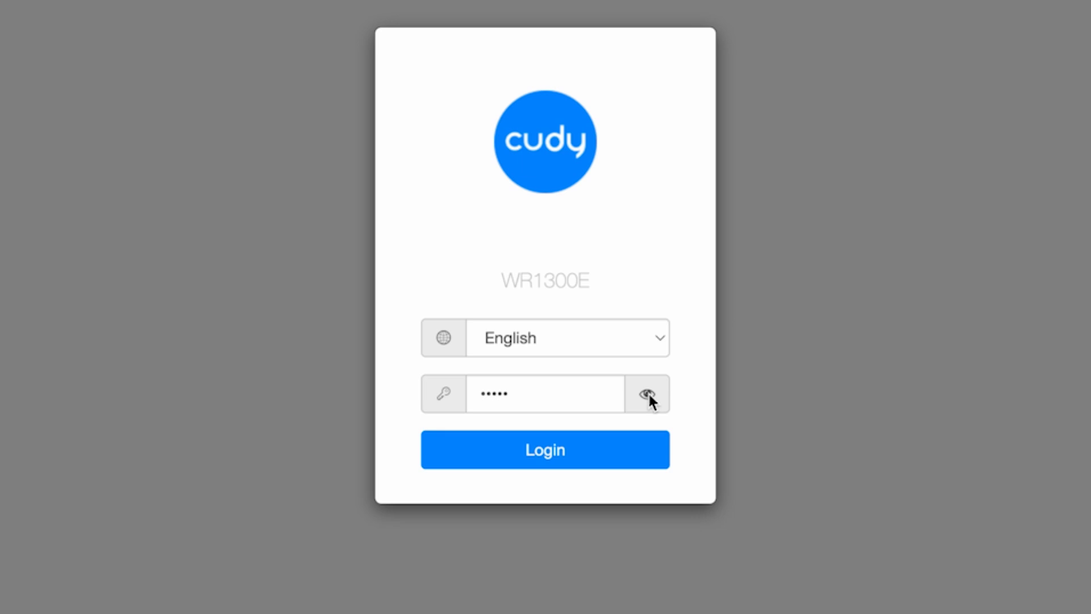
{"action": "left_click", "coordinate": [649, 395]}
{"action": "left_click", "coordinate": [575, 454]}
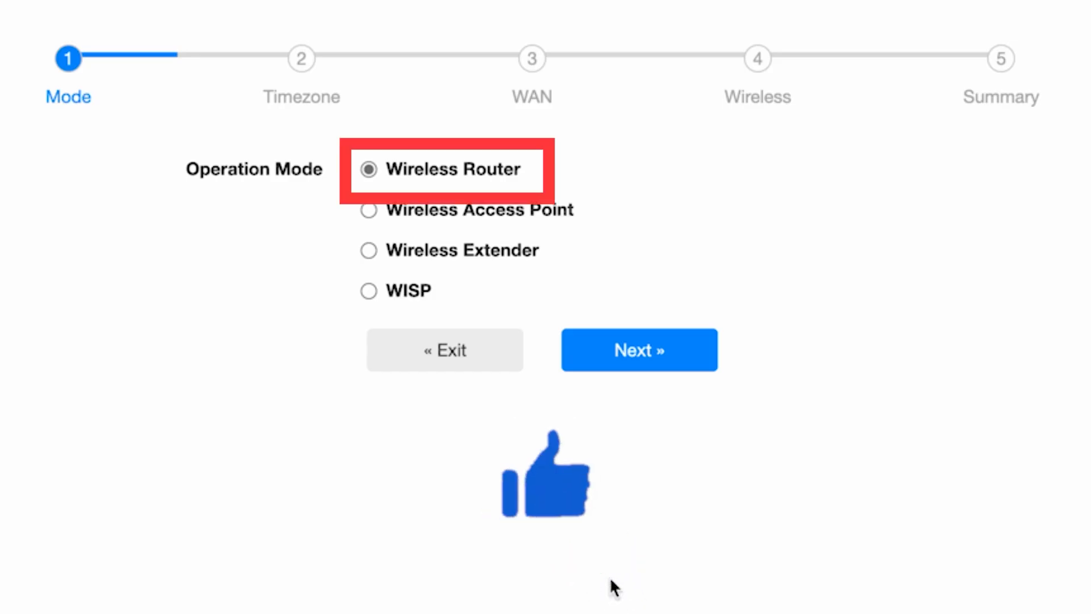
Step: Accept Wireless Router mode and keep Europe/Kiev as the time zone
{"action": "left_click", "coordinate": [669, 354]}
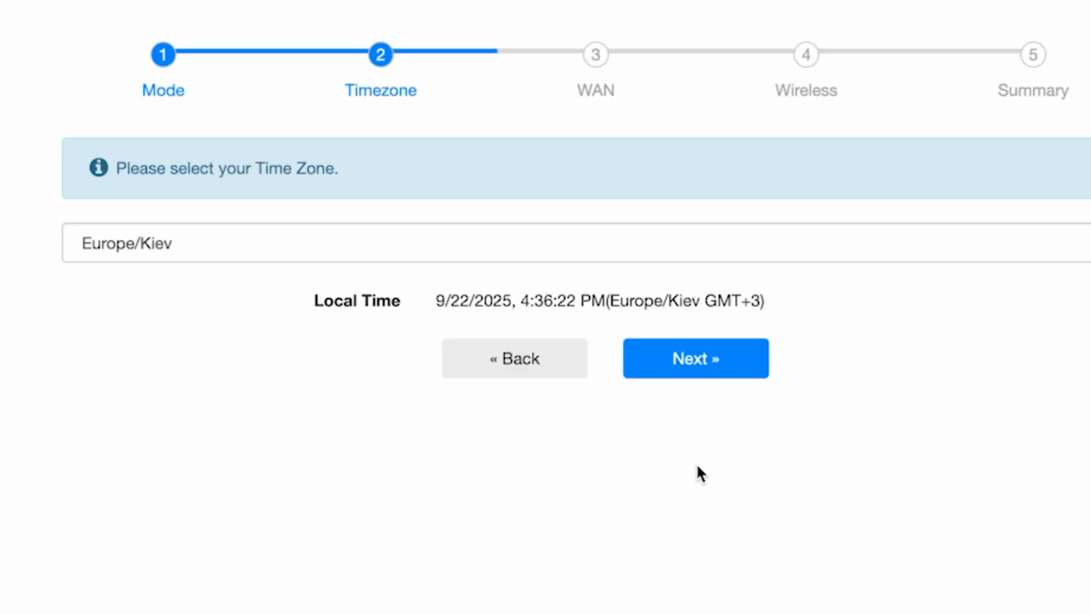
{"action": "left_click", "coordinate": [790, 250]}
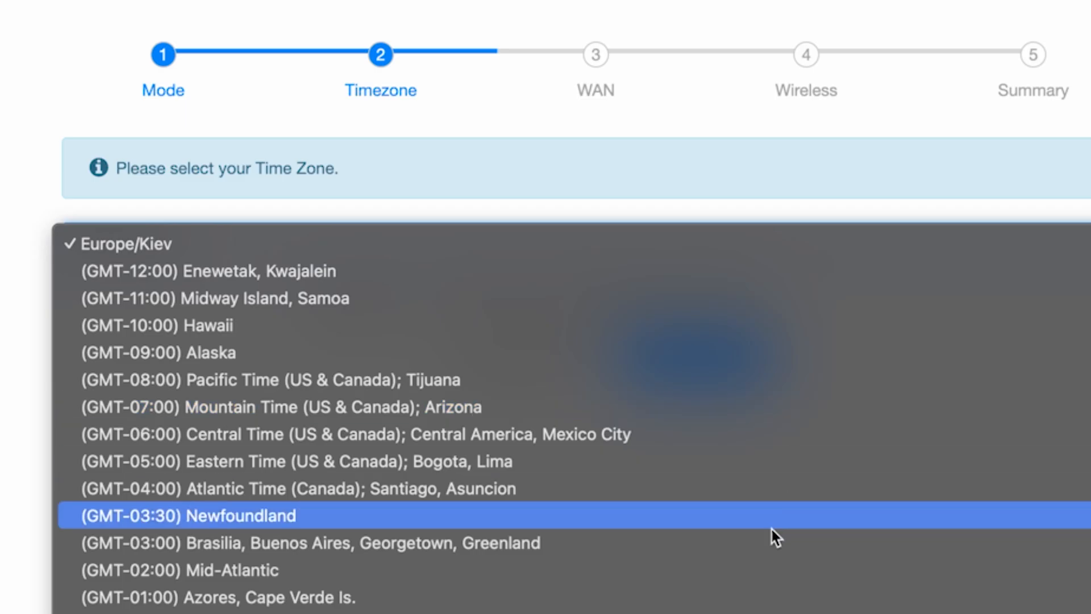
{"action": "scroll", "coordinate": [776, 534], "scroll_direction": "down", "scroll_amount": 3}
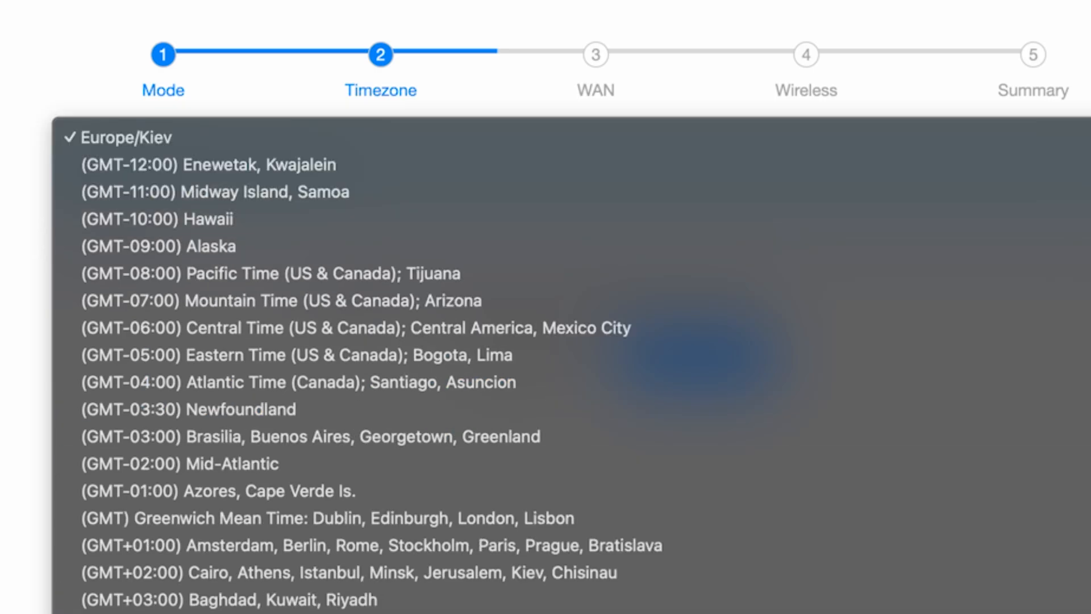
{"action": "left_click", "coordinate": [548, 136]}
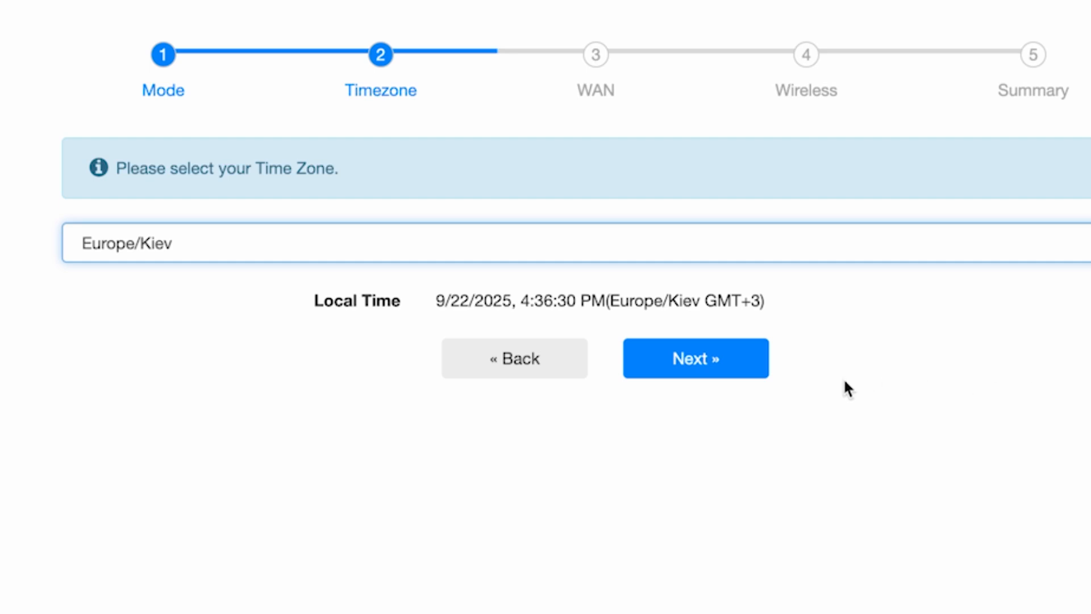
{"action": "left_click", "coordinate": [726, 378]}
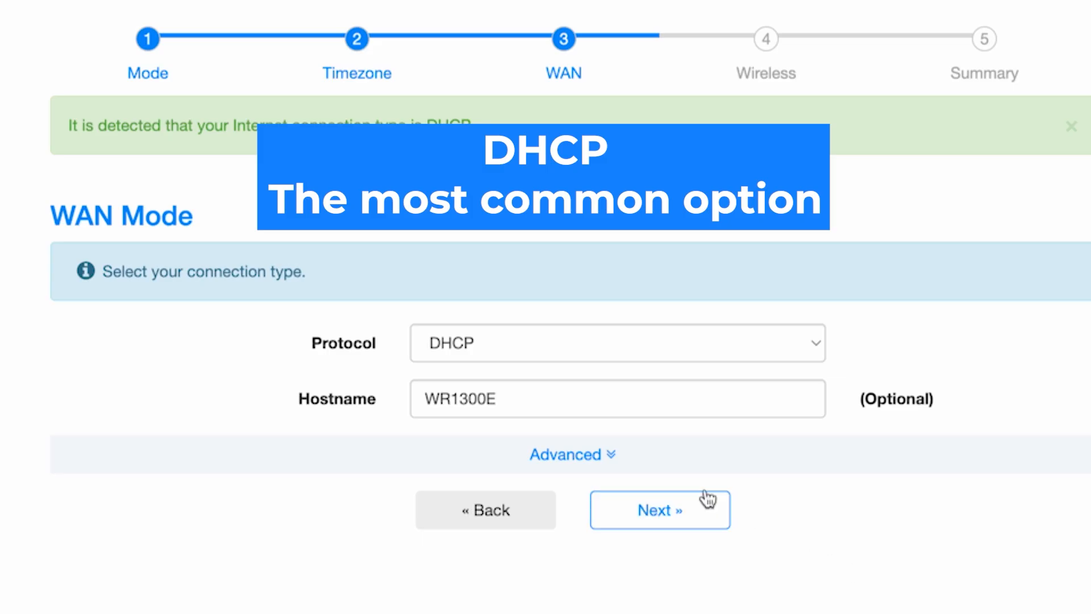
Step: Keep the WAN protocol on DHCP with hostname WR1300E
{"action": "left_click", "coordinate": [709, 343]}
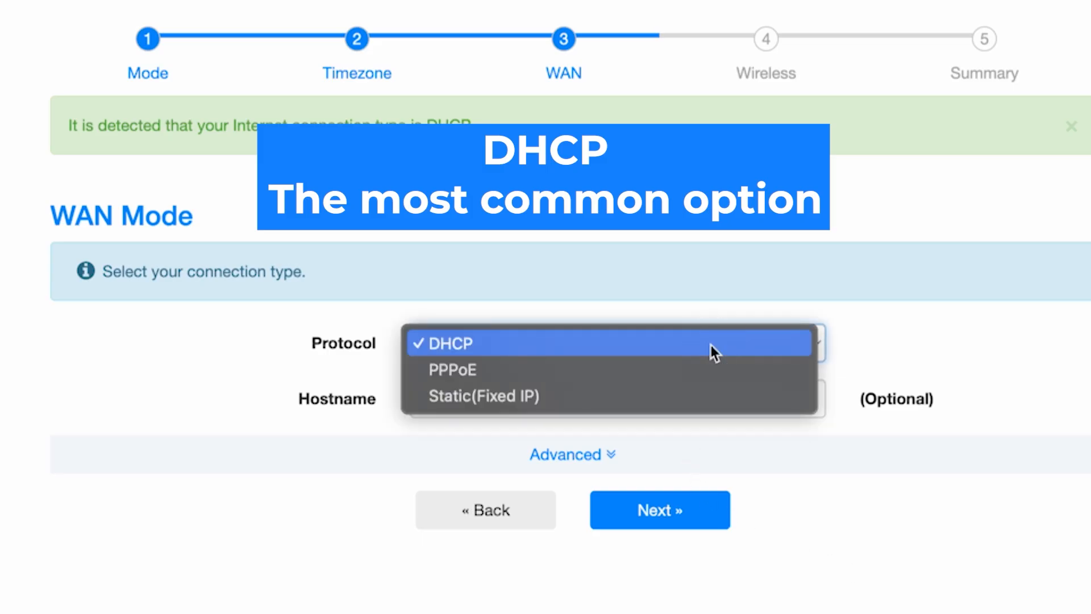
{"action": "left_click", "coordinate": [511, 346]}
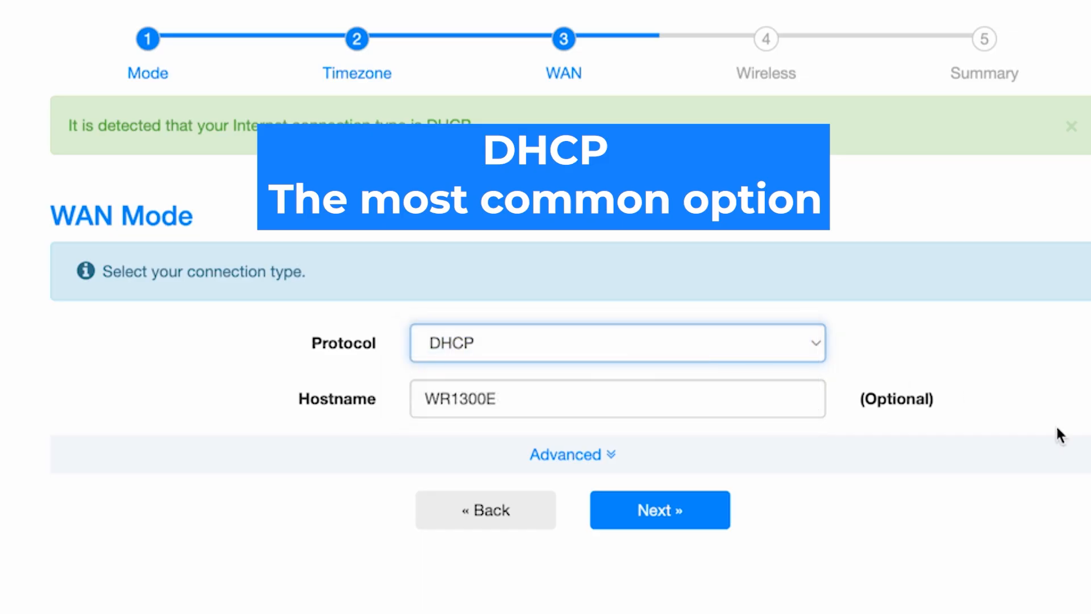
{"action": "left_click", "coordinate": [647, 401]}
{"action": "left_click", "coordinate": [907, 417]}
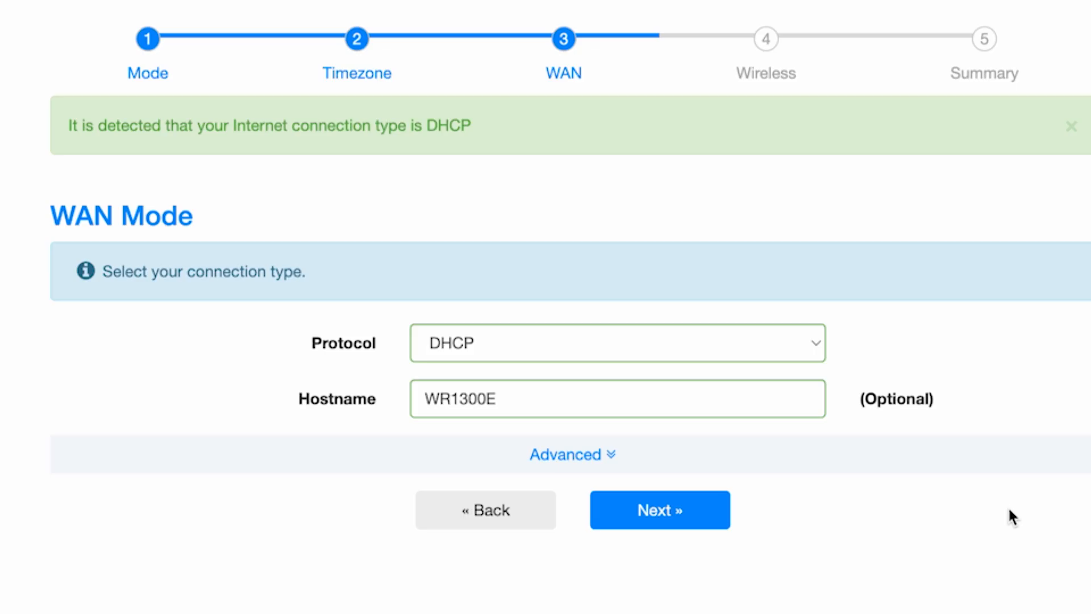
{"action": "left_click", "coordinate": [684, 515]}
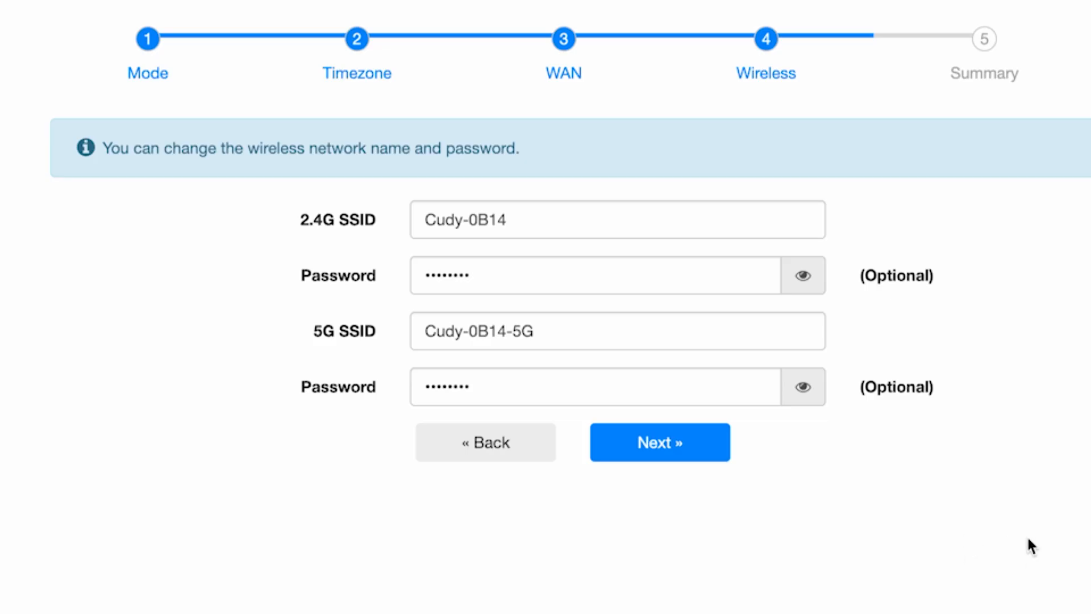
{"action": "left_click", "coordinate": [564, 220]}
{"action": "double_click", "coordinate": [484, 219]}
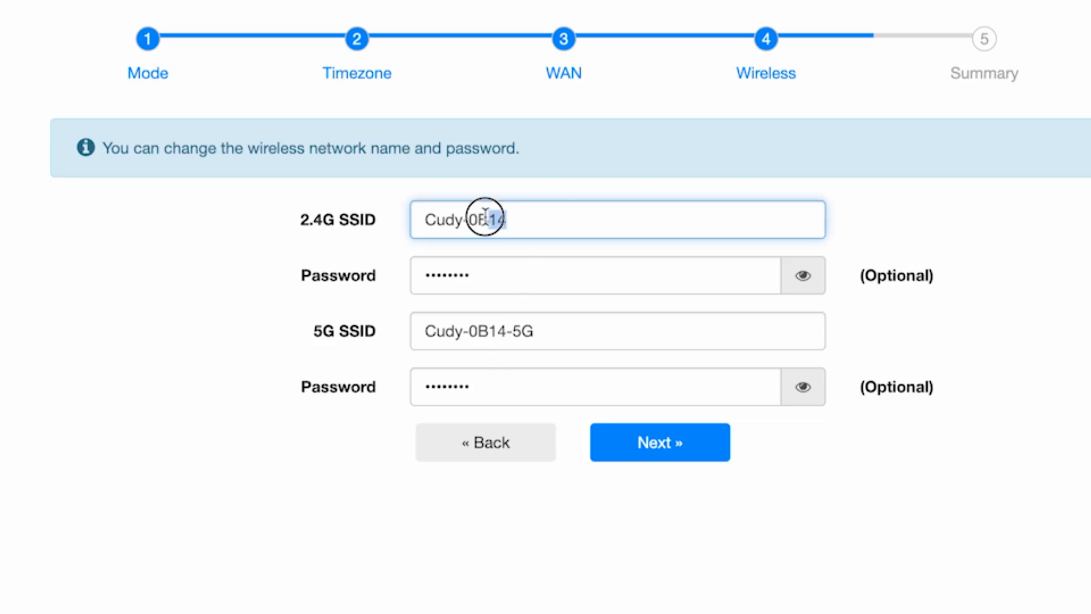
{"action": "key", "text": "BackSpace"}
{"action": "key", "text": "BackSpace"}
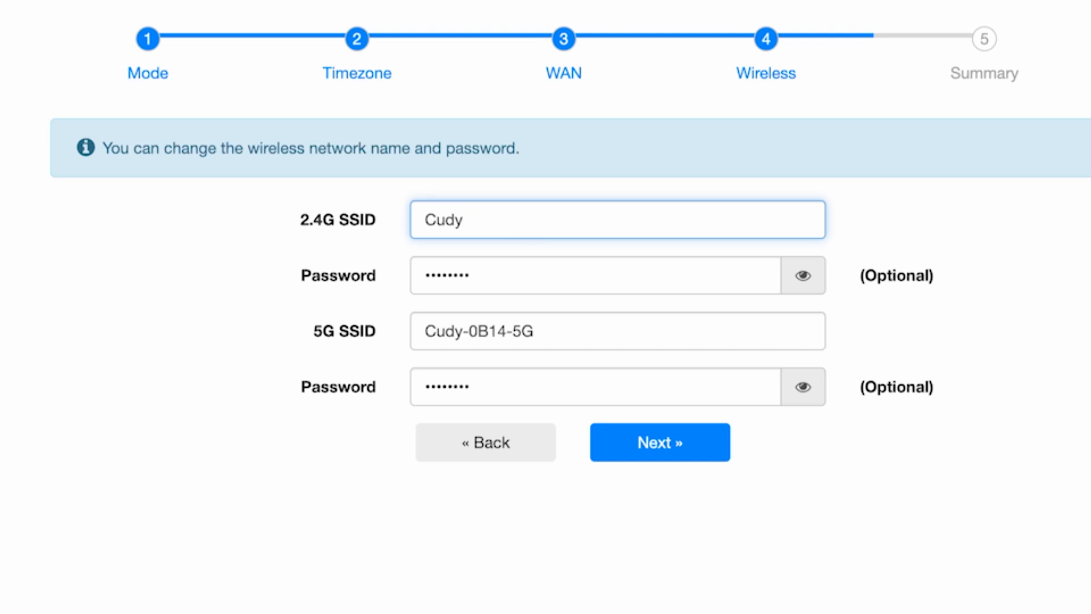
{"action": "left_click", "coordinate": [803, 274]}
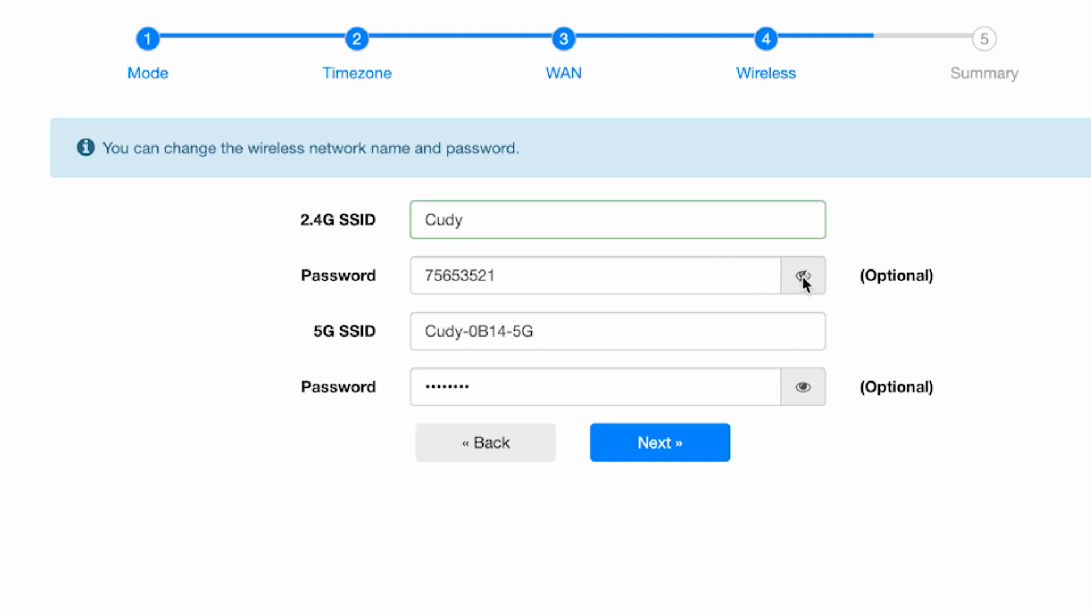
{"action": "left_click_drag", "start_coordinate": [587, 275], "coordinate": [368, 279]}
{"action": "type", "text": "123456789"}
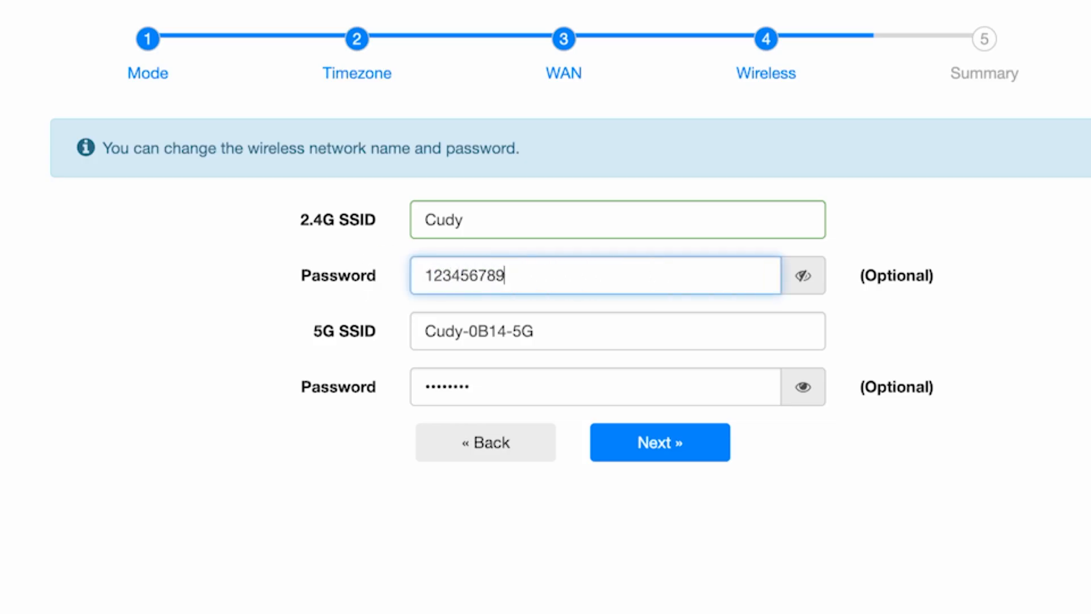
{"action": "left_click", "coordinate": [671, 320]}
{"action": "left_click_drag", "start_coordinate": [513, 331], "coordinate": [459, 331]}
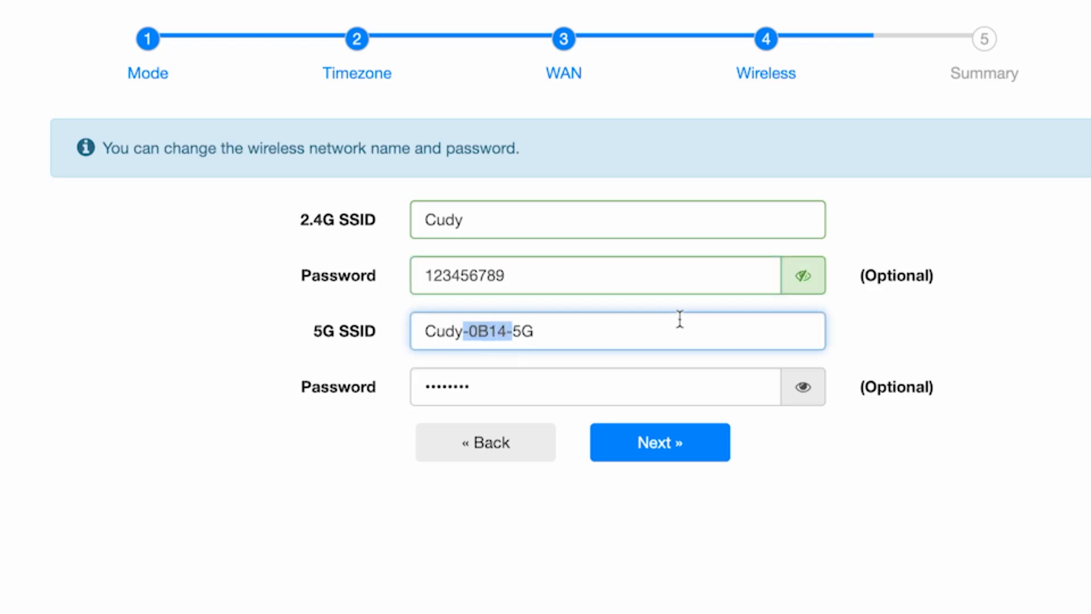
{"action": "key", "text": "BackSpace"}
{"action": "left_click", "coordinate": [743, 393]}
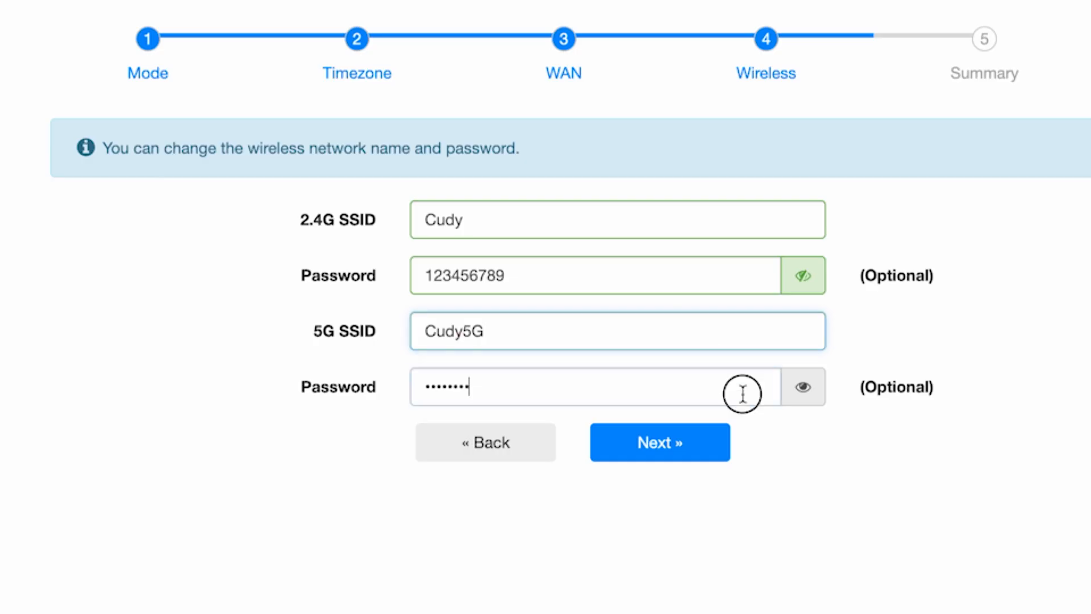
{"action": "left_click", "coordinate": [803, 388]}
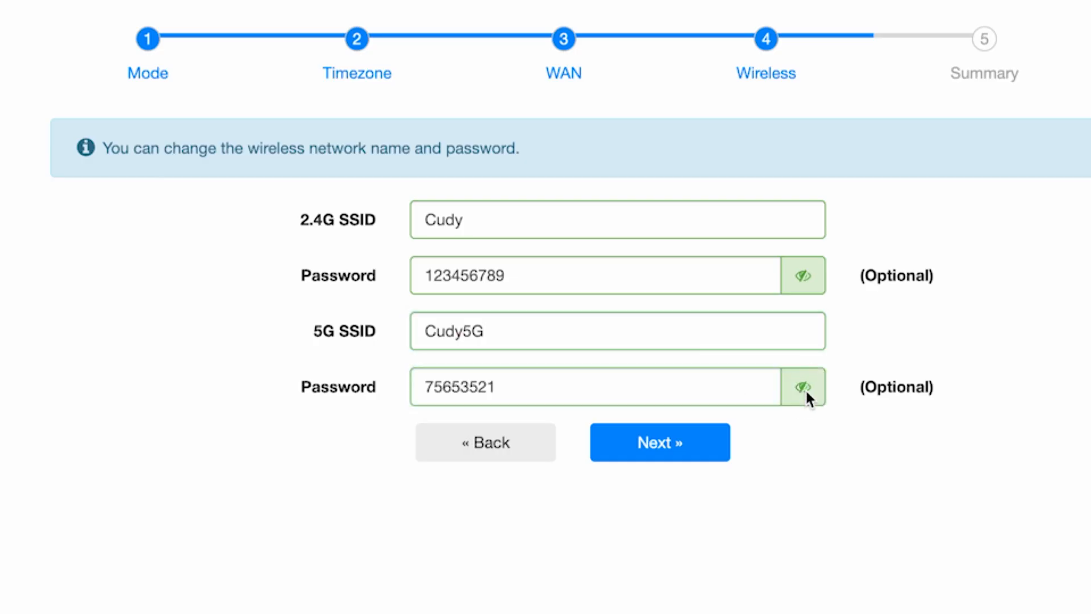
{"action": "double_click", "coordinate": [687, 387]}
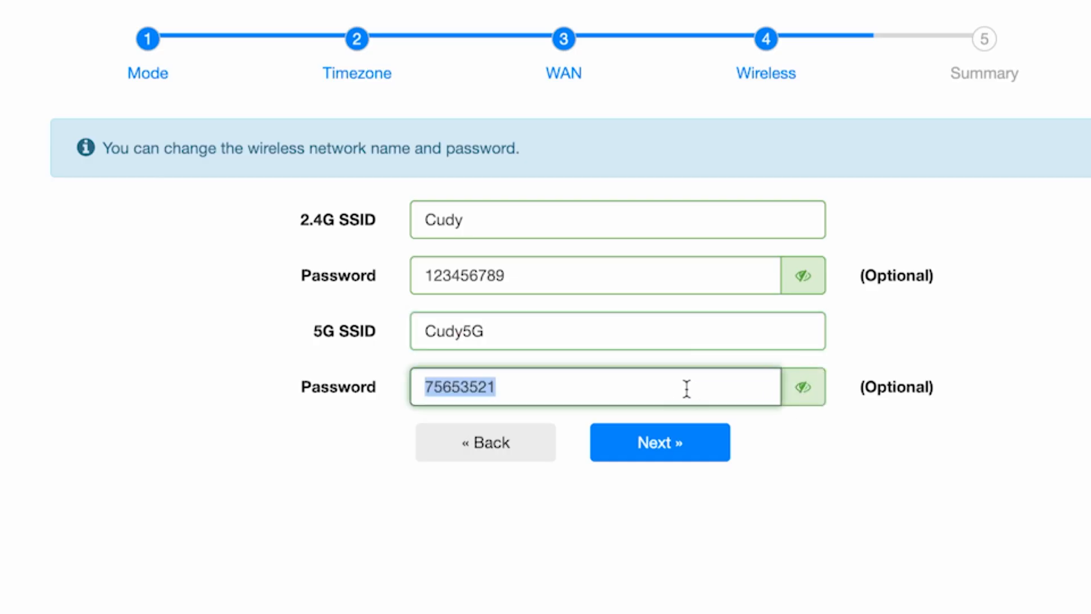
{"action": "type", "text": "123"}
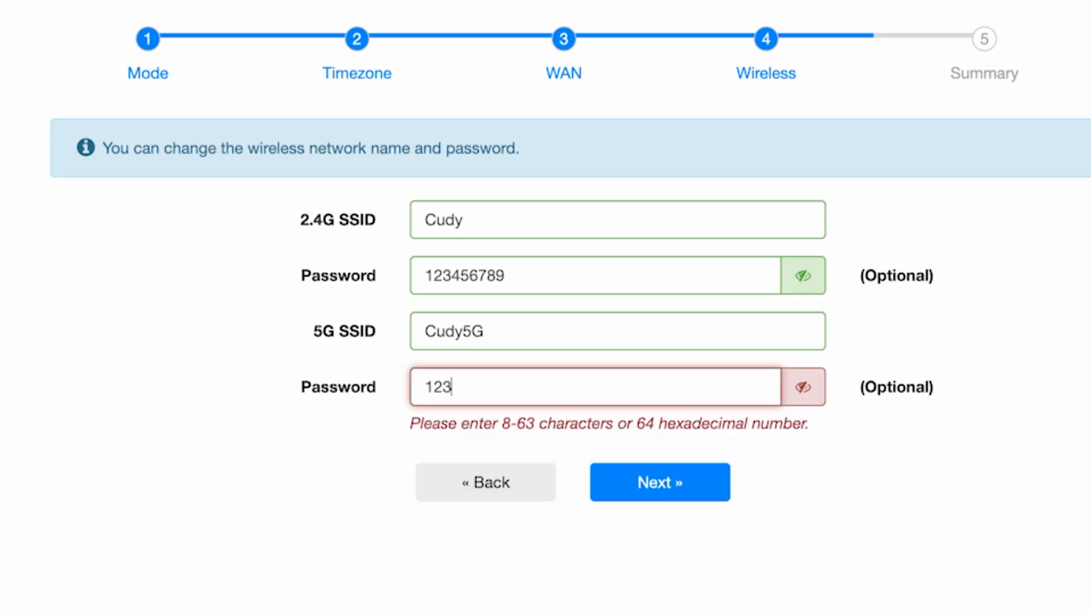
{"action": "type", "text": "456789"}
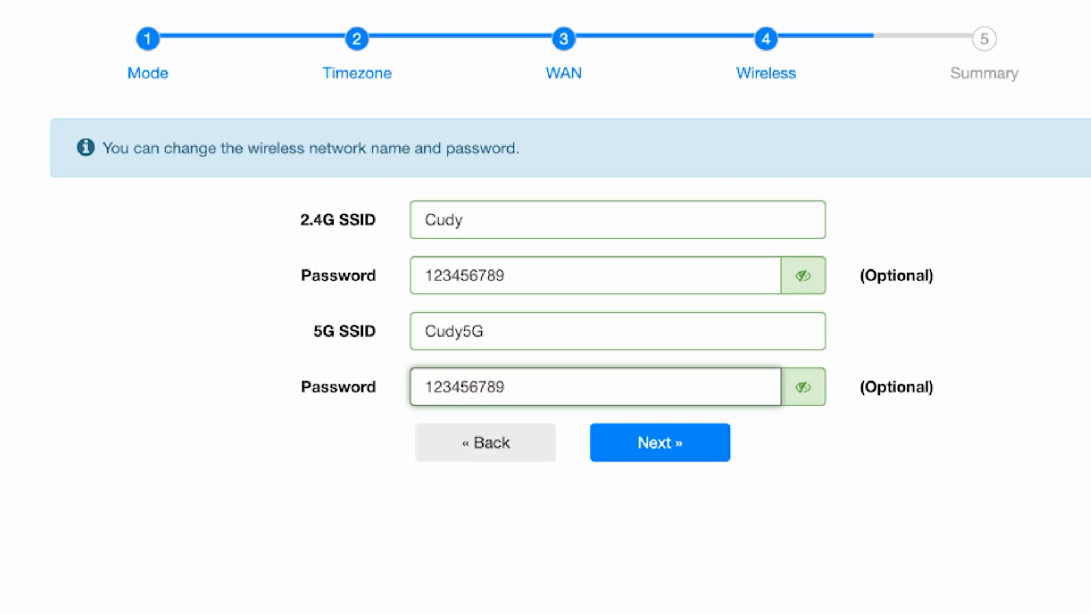
{"action": "type", "text": "5G"}
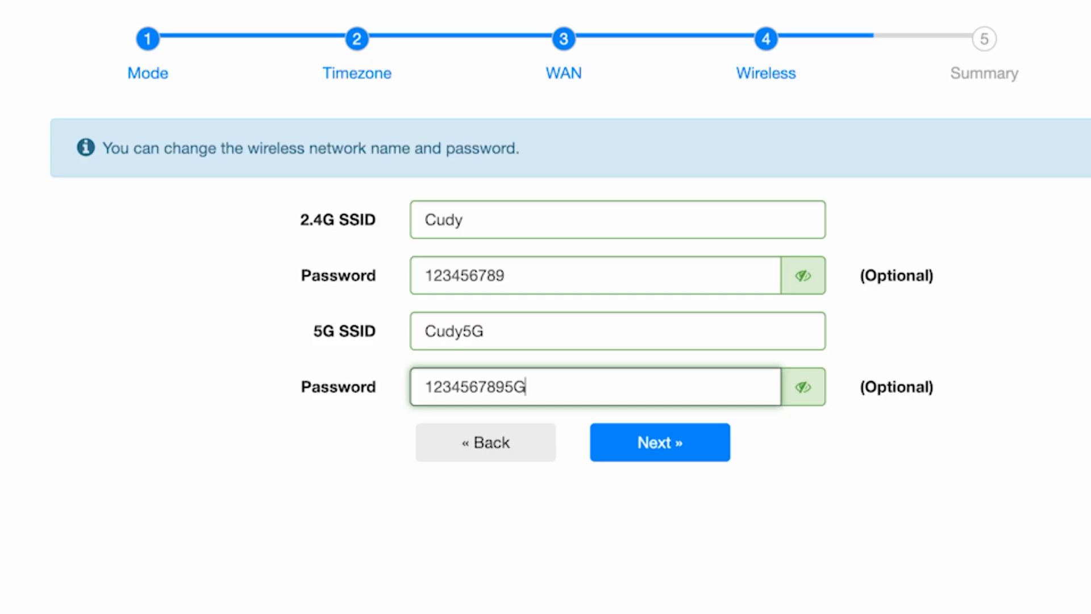
{"action": "left_click", "coordinate": [712, 452]}
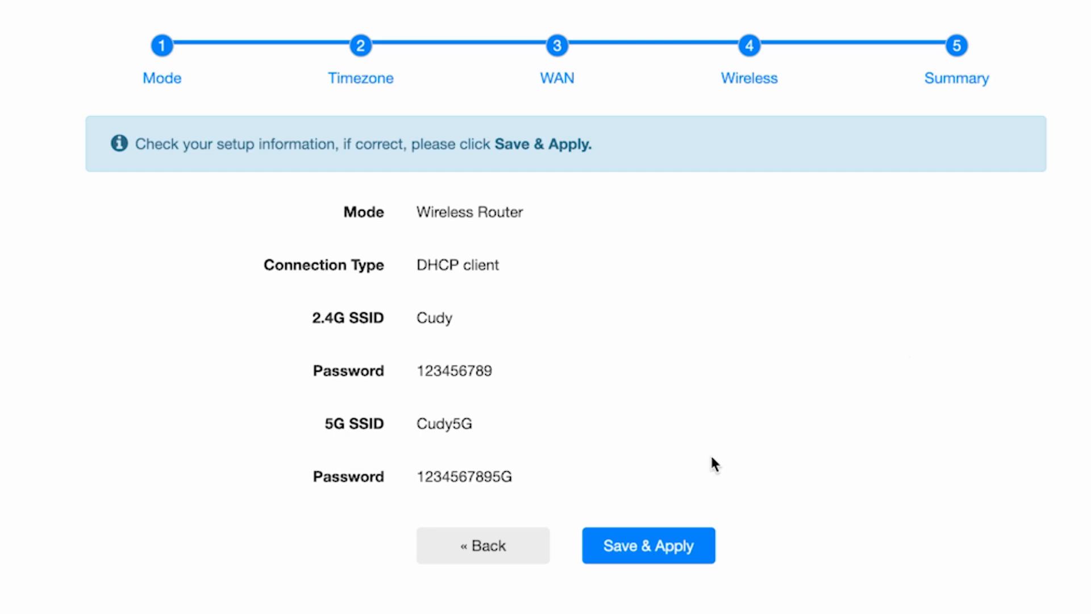
{"action": "left_click", "coordinate": [666, 545]}
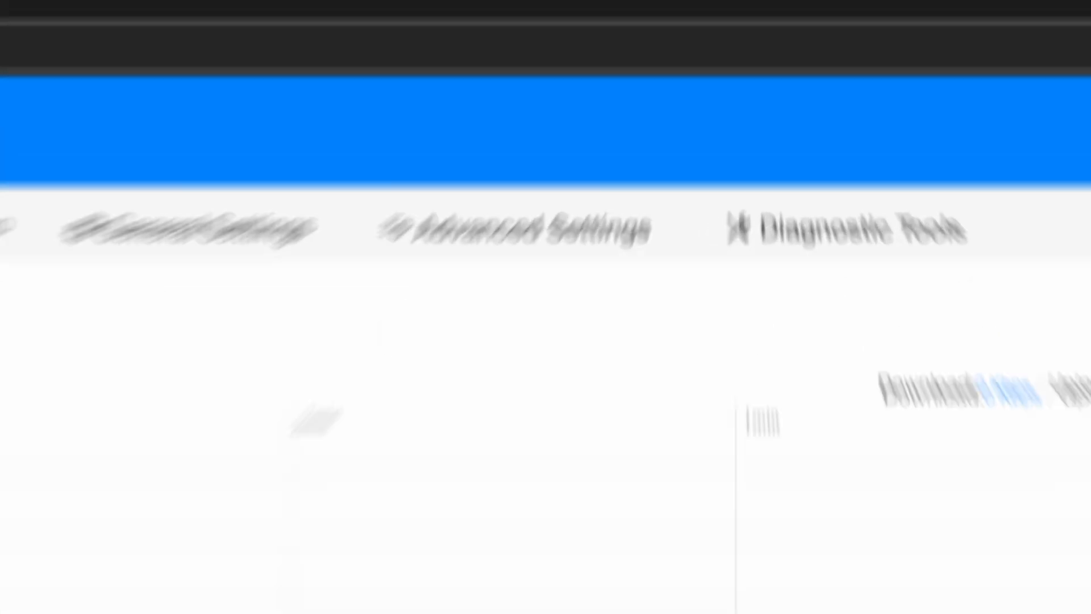
Step: Reboot the router from Advanced Settings and log back in with the admin password
{"action": "left_click", "coordinate": [581, 274]}
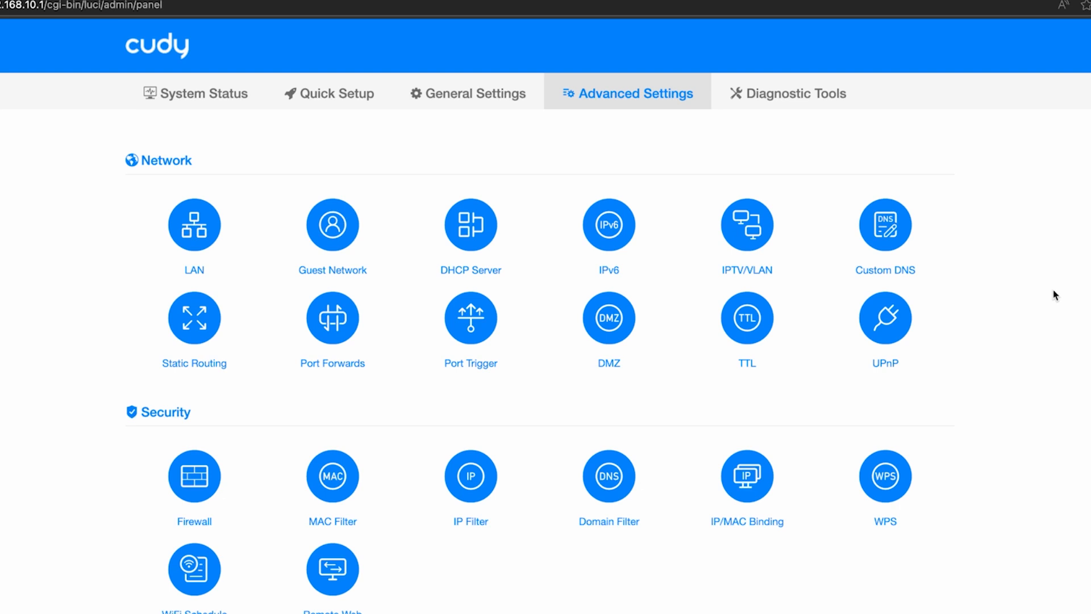
{"action": "scroll", "coordinate": [1055, 295], "scroll_direction": "down", "scroll_amount": 3}
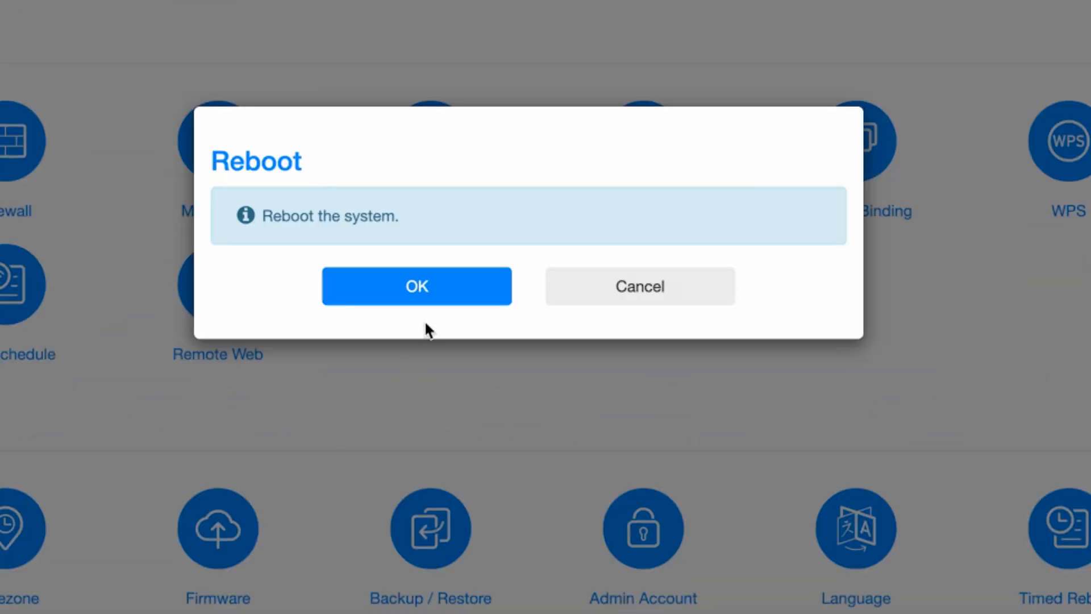
{"action": "left_click", "coordinate": [430, 290]}
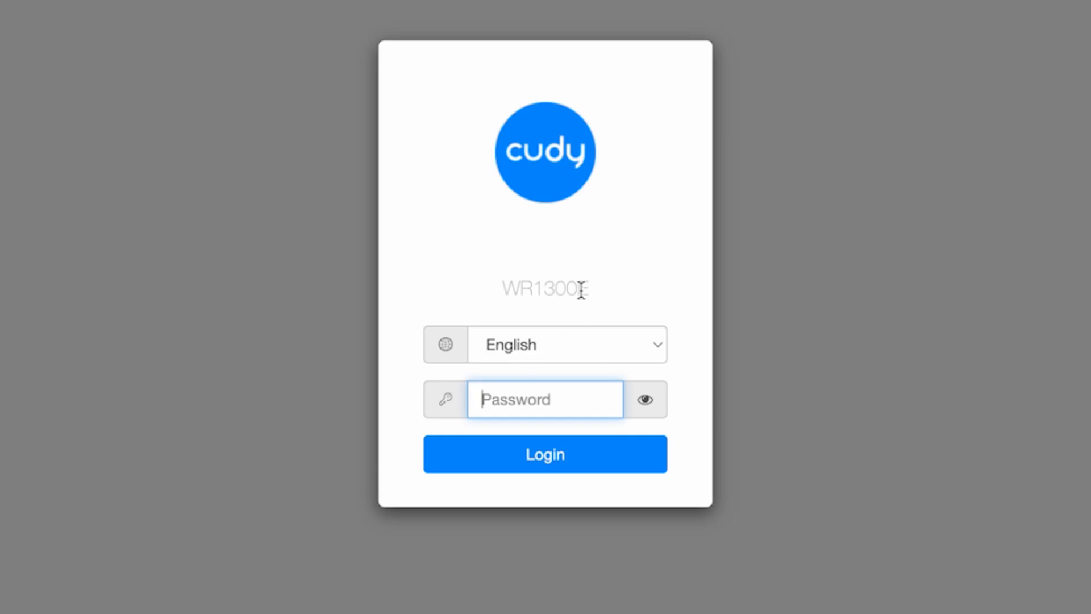
{"action": "type", "text": "admin"}
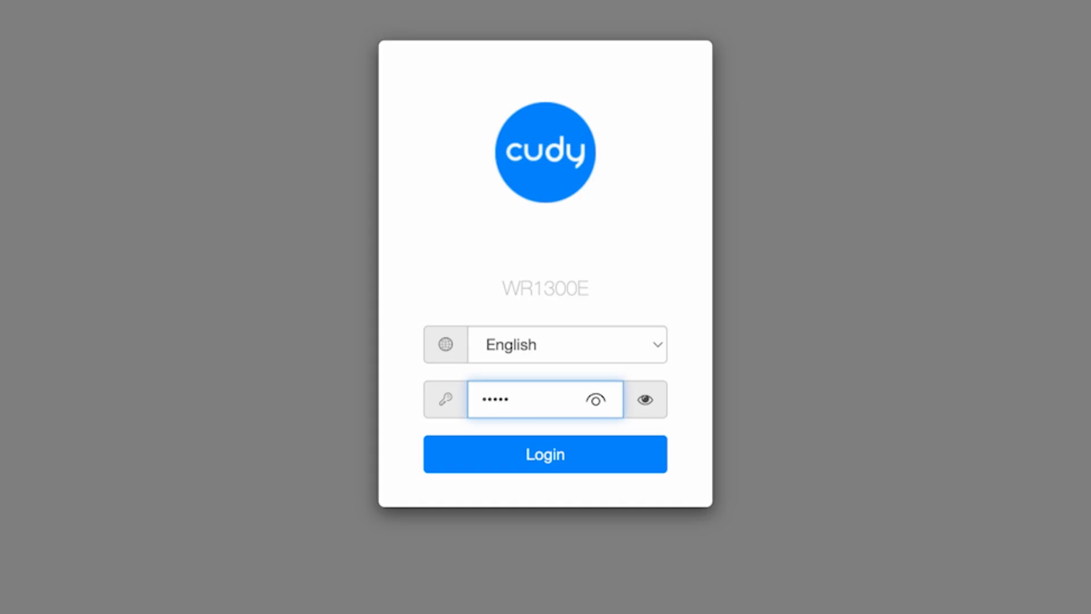
{"action": "left_click", "coordinate": [563, 469]}
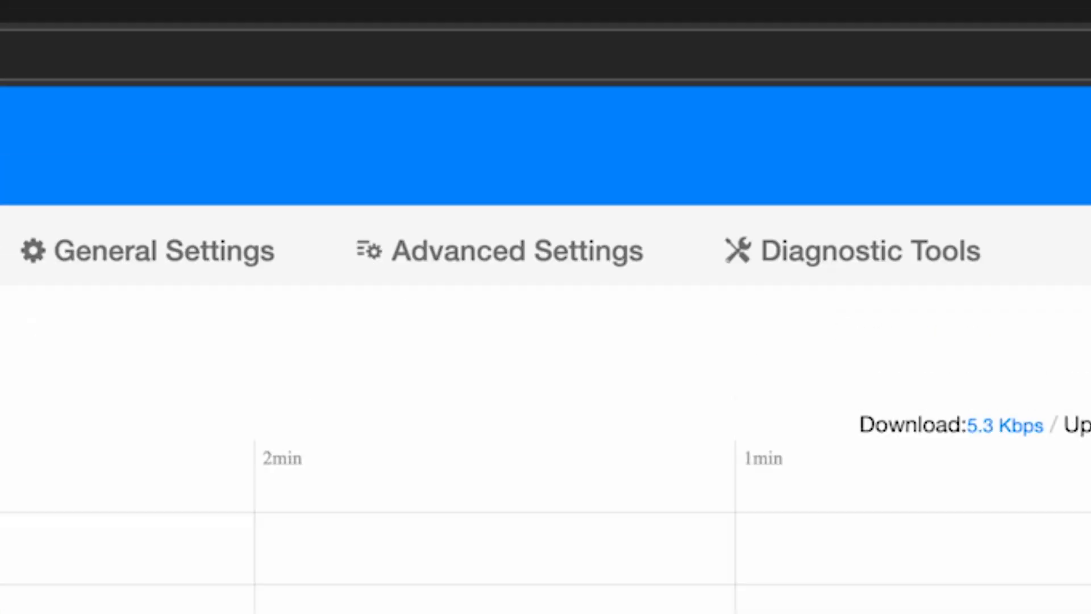
{"action": "left_click", "coordinate": [568, 279]}
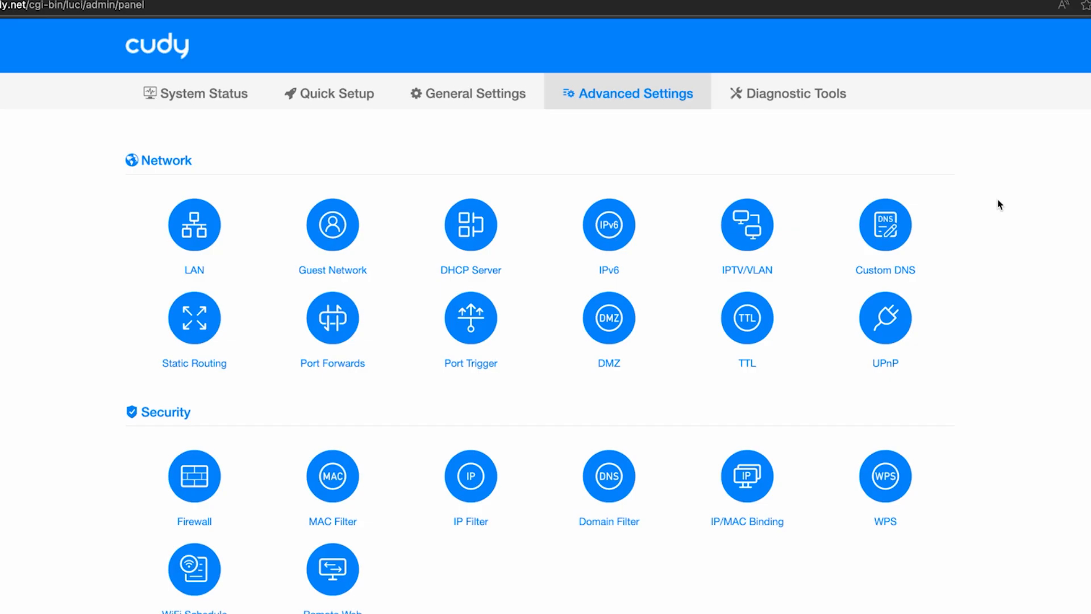
{"action": "scroll", "coordinate": [1001, 205], "scroll_direction": "down", "scroll_amount": 5}
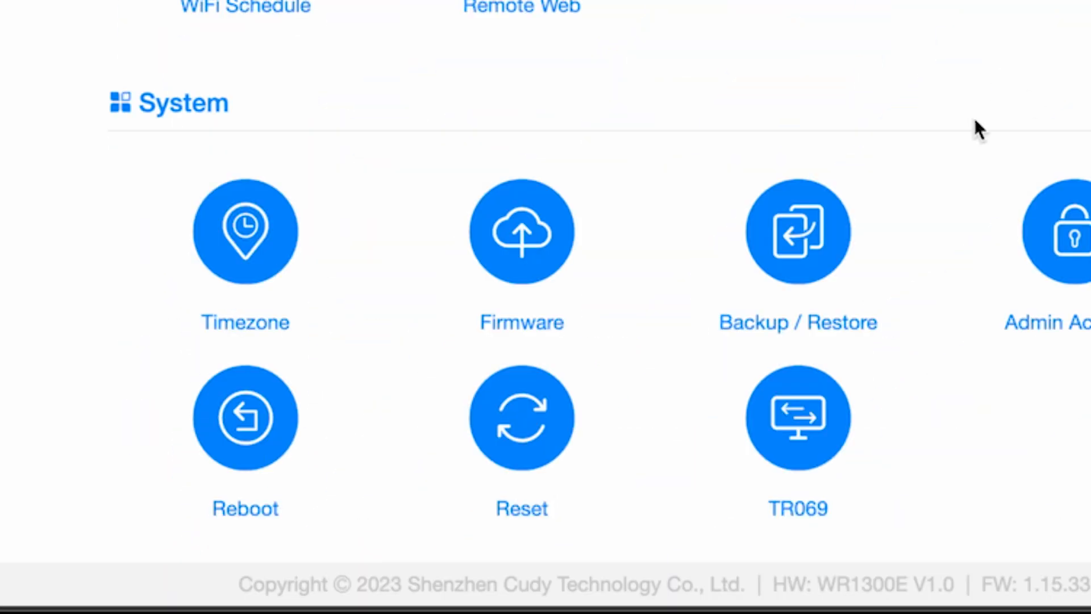
{"action": "left_click", "coordinate": [528, 228]}
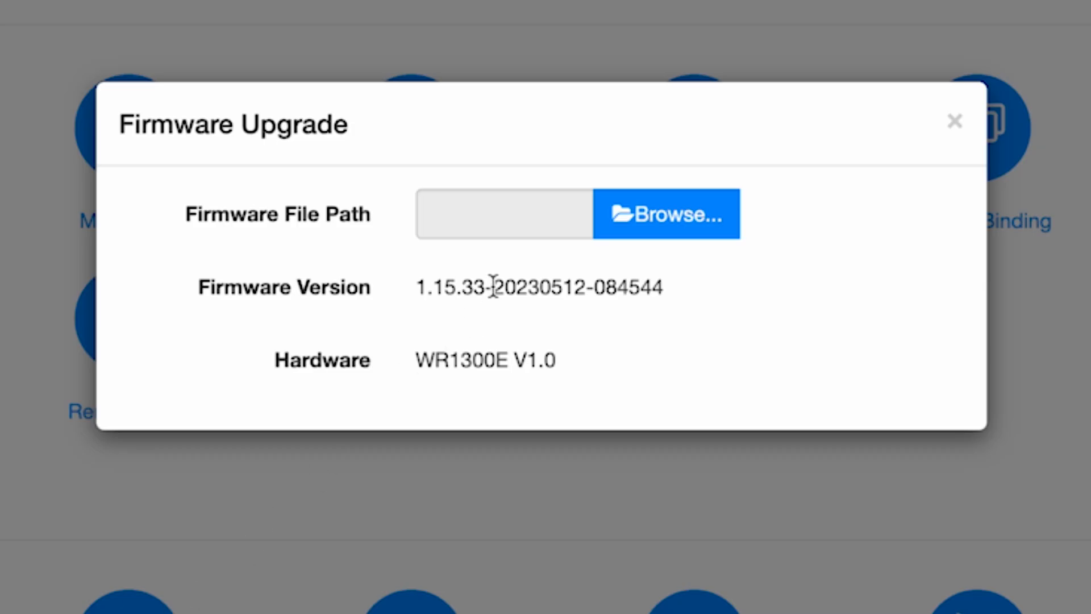
{"action": "left_click", "coordinate": [960, 121]}
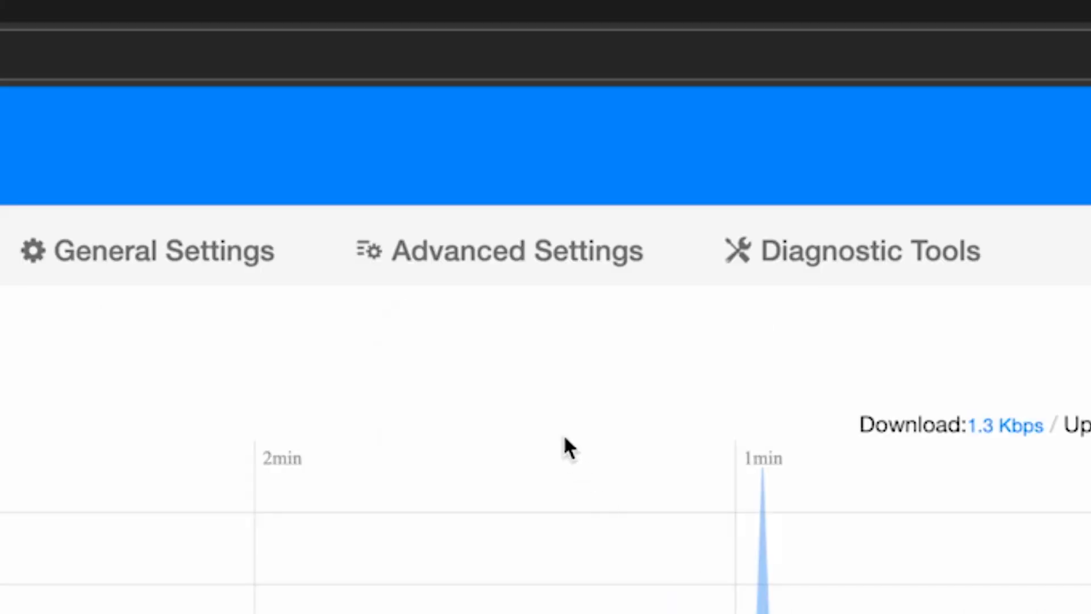
Step: Go to the Admin Account page under Advanced Settings
{"action": "left_click", "coordinate": [519, 268]}
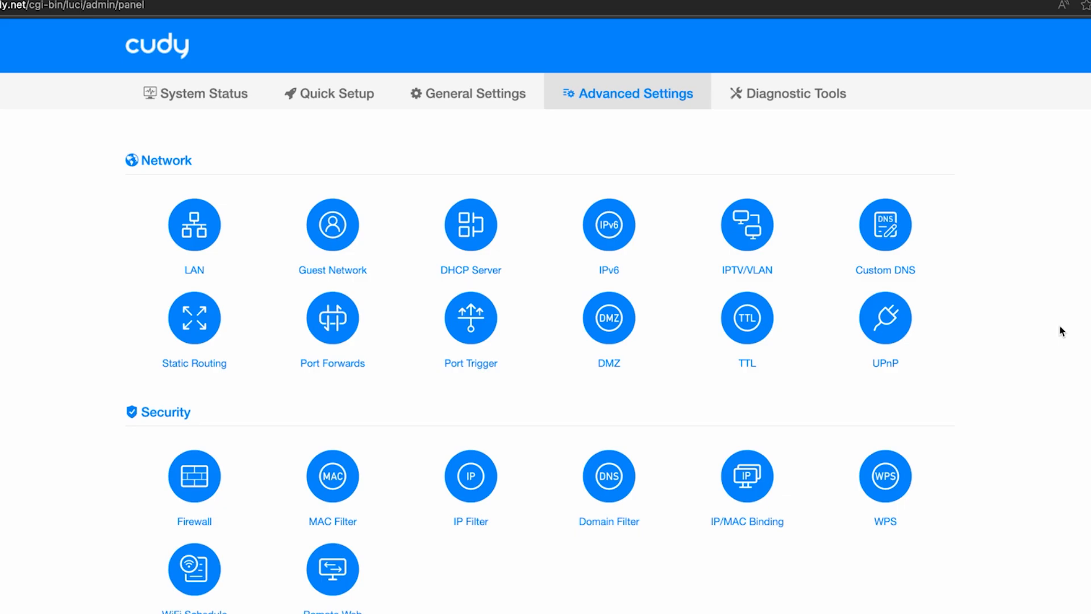
{"action": "scroll", "coordinate": [1063, 334], "scroll_direction": "down", "scroll_amount": 2}
{"action": "scroll", "coordinate": [1072, 341], "scroll_direction": "down", "scroll_amount": 5}
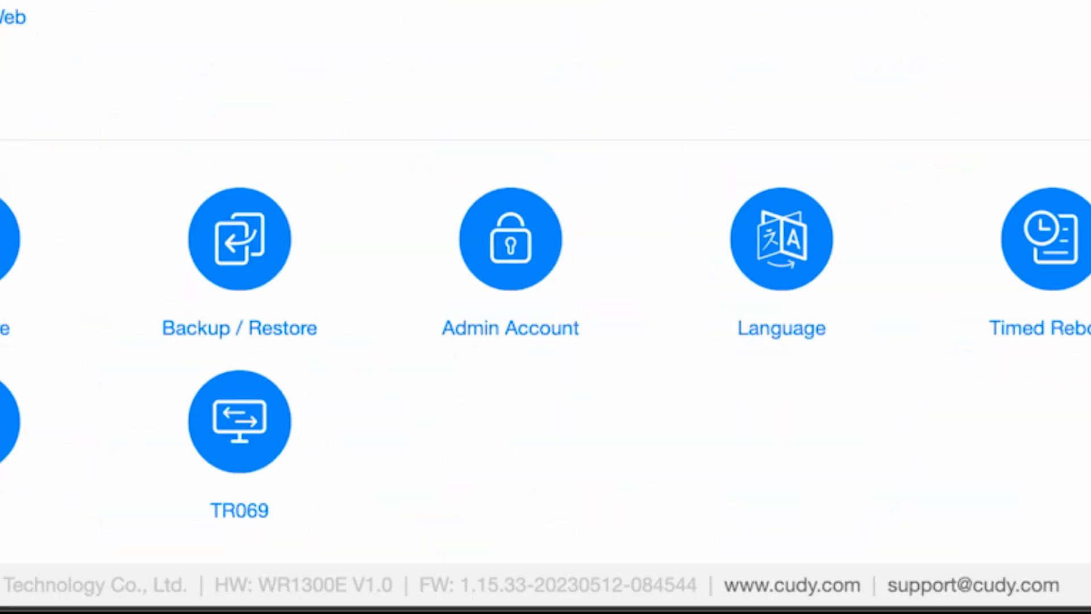
{"action": "left_click", "coordinate": [538, 236]}
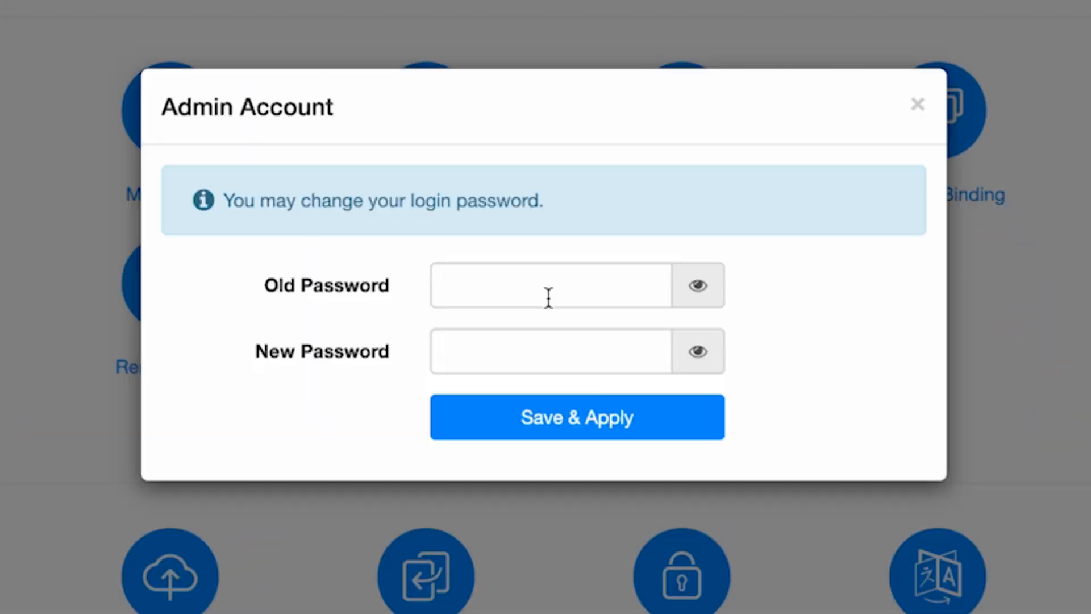
Step: Replace the old admin password with a new one, save, then enter aistalat in the address bar
{"action": "left_click", "coordinate": [548, 285]}
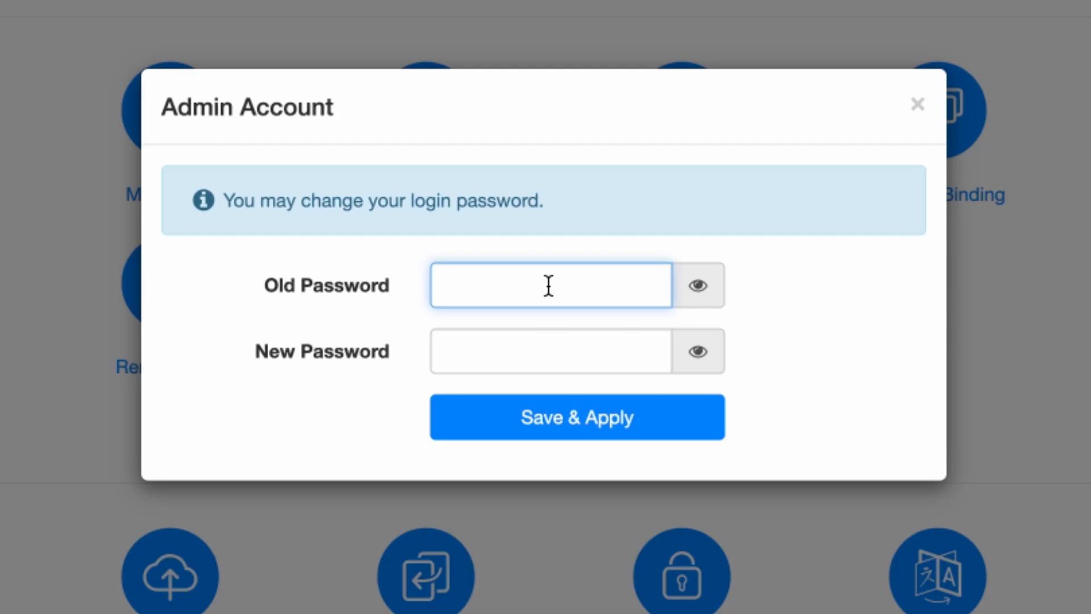
{"action": "type", "text": "******"}
{"action": "left_click", "coordinate": [689, 281]}
{"action": "left_click", "coordinate": [536, 348]}
{"action": "type", "text": "****"}
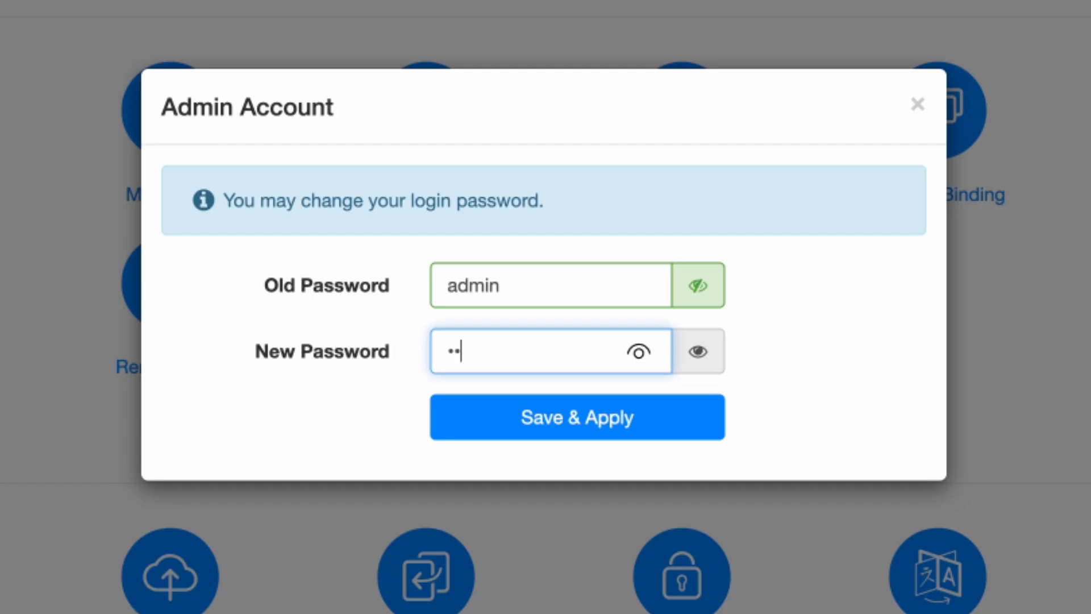
{"action": "type", "text": "*****"}
{"action": "left_click", "coordinate": [705, 364]}
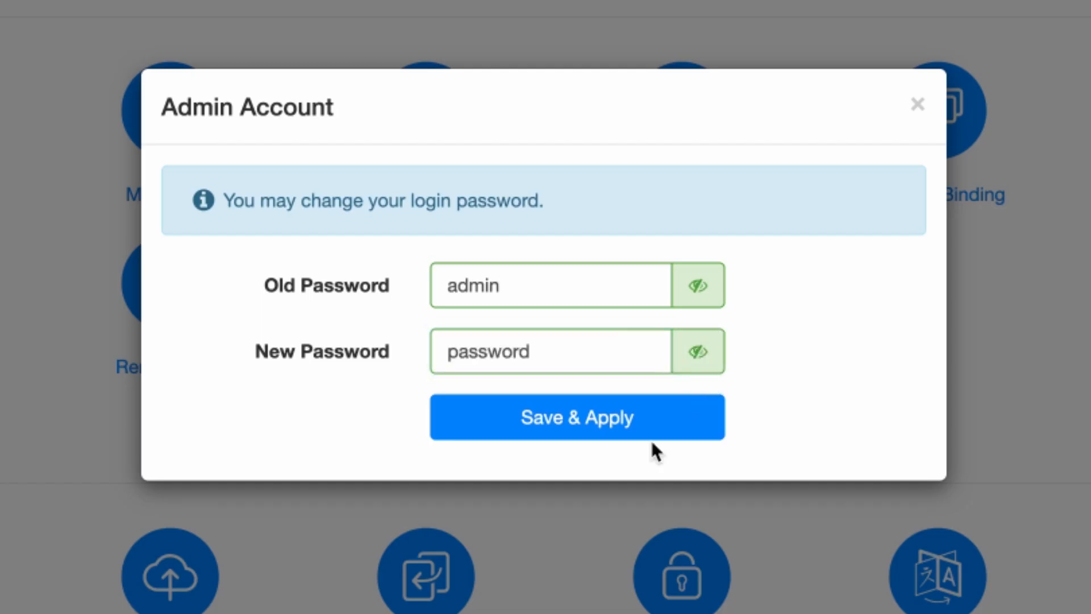
{"action": "left_click", "coordinate": [619, 418]}
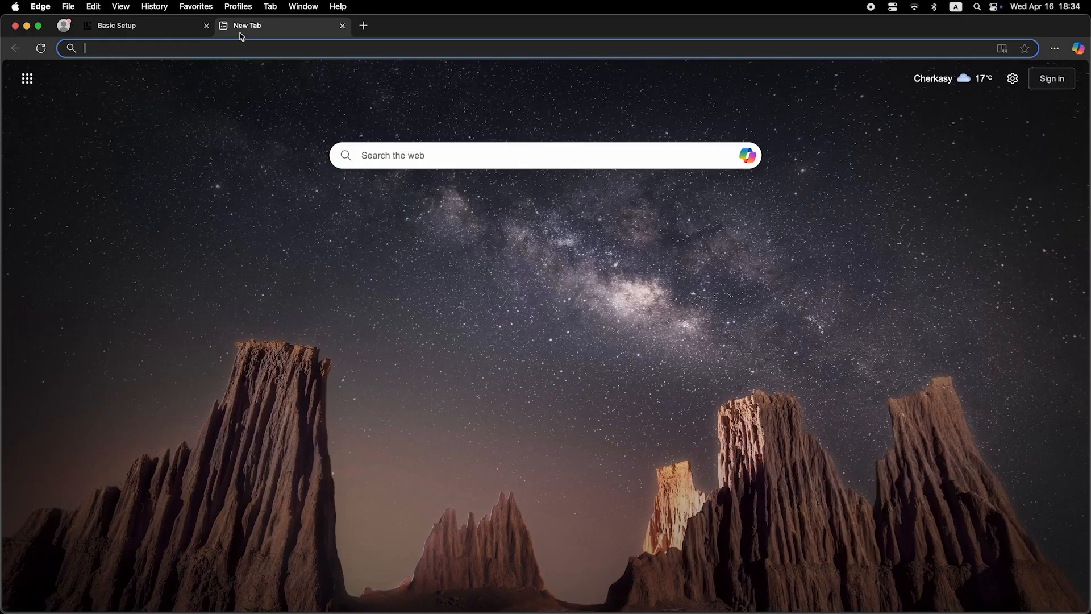
{"action": "left_click", "coordinate": [248, 48]}
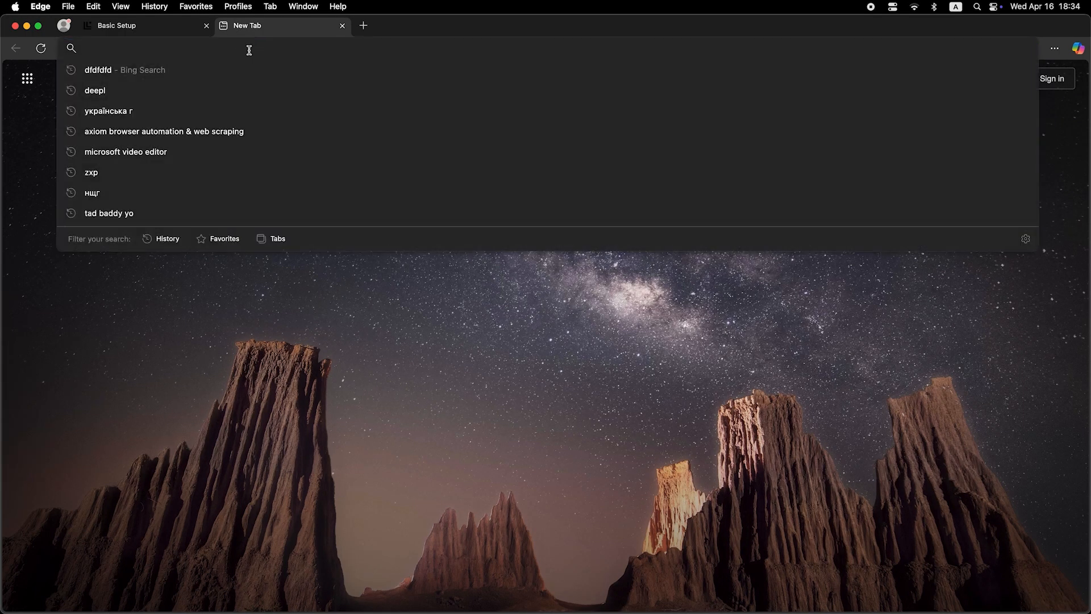
{"action": "type", "text": "aistalat"}
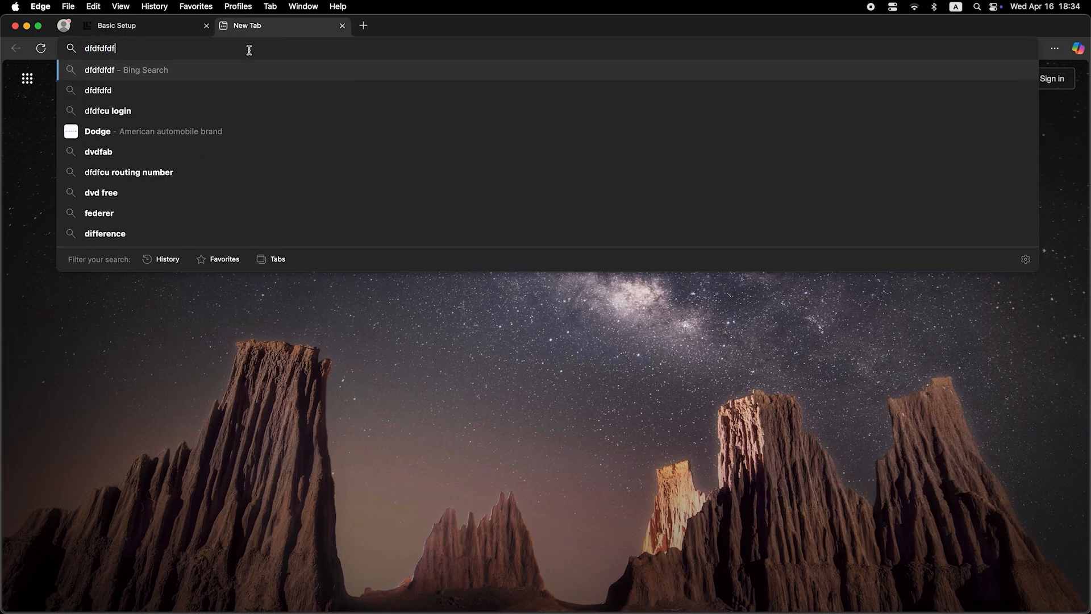